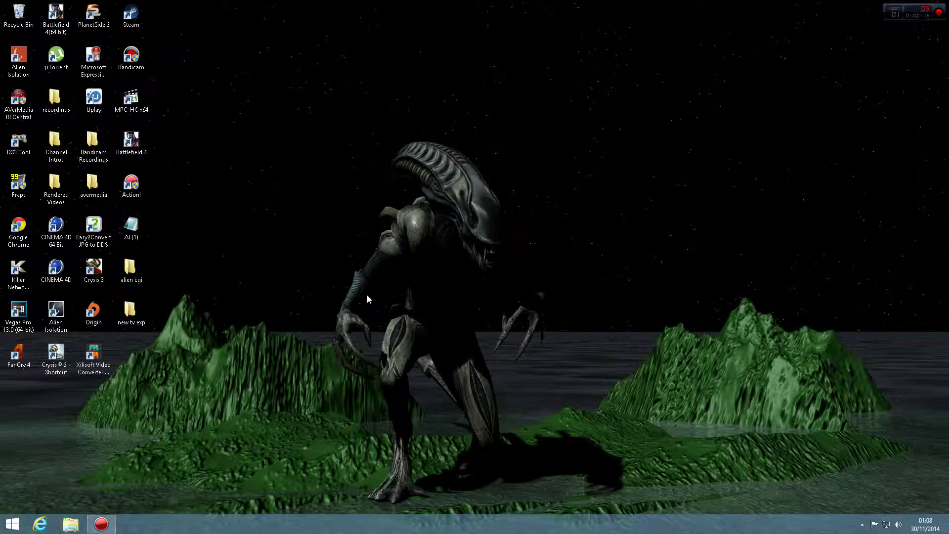
Step: Open the Action! recorder window from its taskbar icon
click(103, 524)
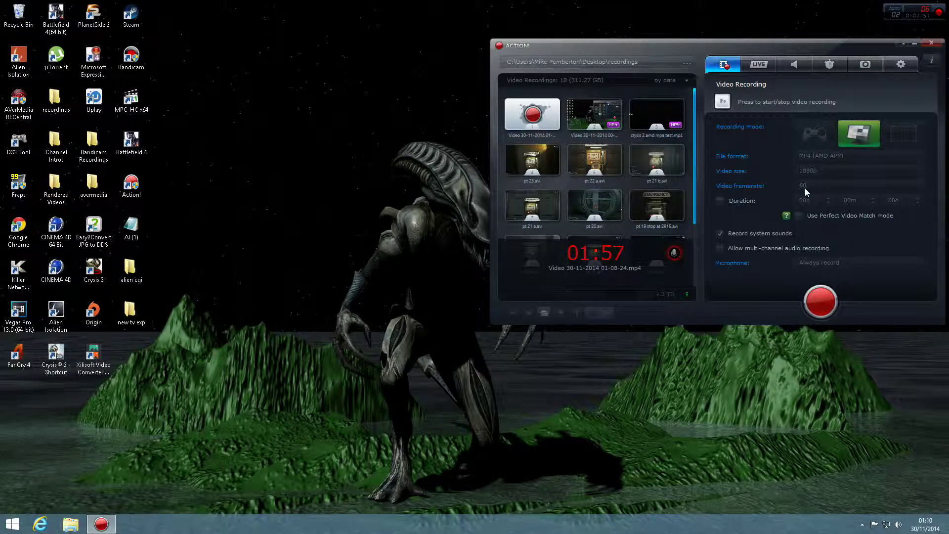
Step: Open Video Recording settings, leaving video quality at High, then view the webcam settings
click(899, 66)
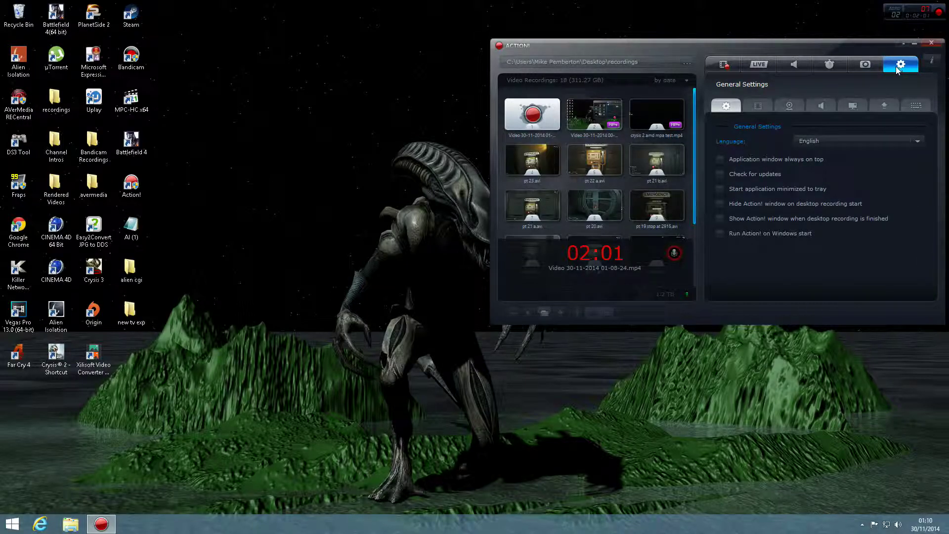
click(758, 106)
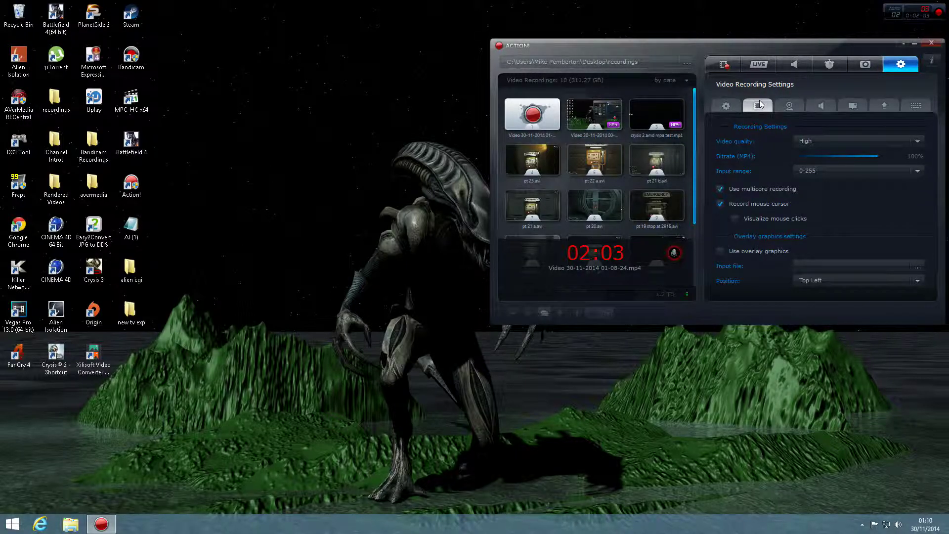
click(918, 140)
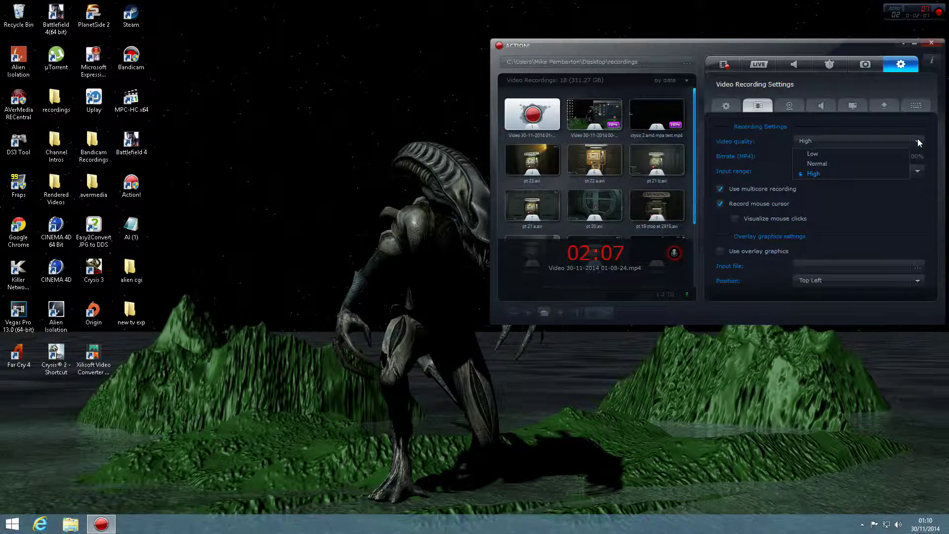
click(918, 139)
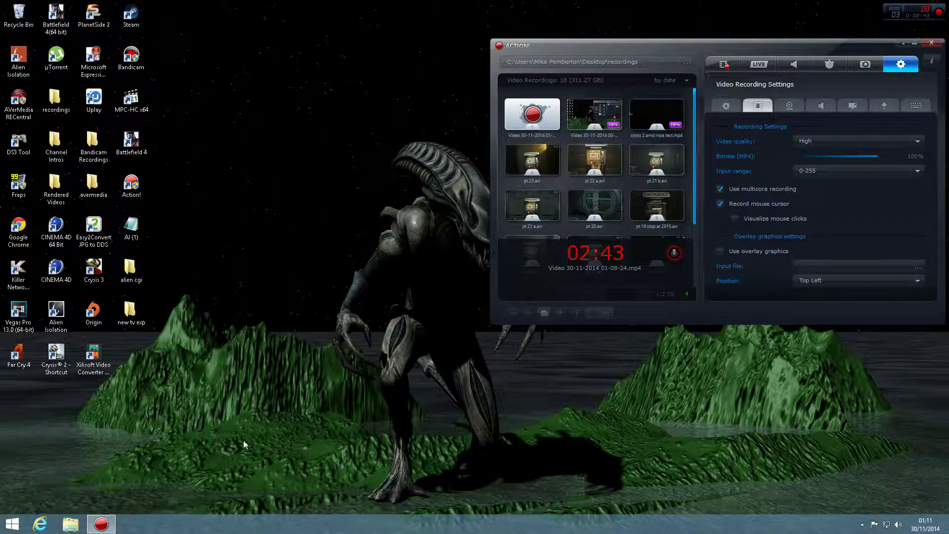
click(789, 106)
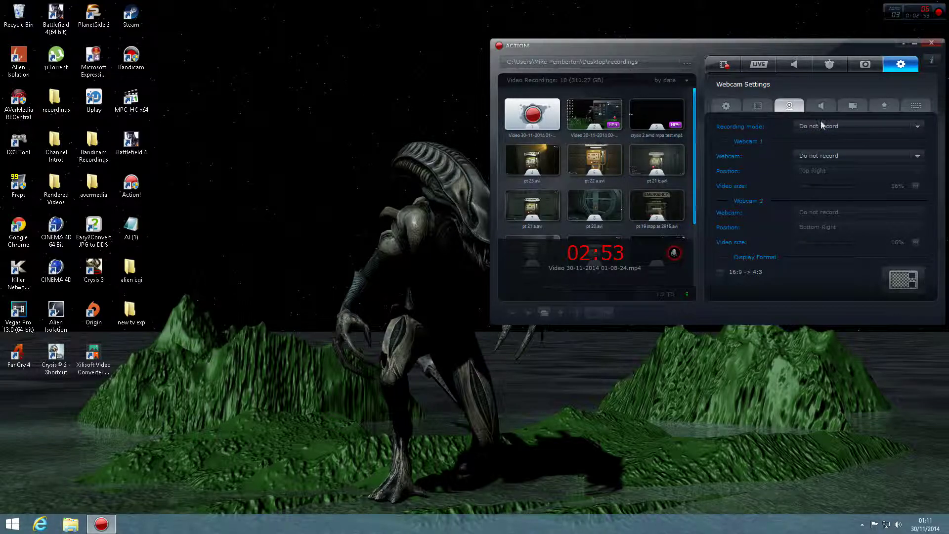
Step: Show the audio settings and keep the bitrate at 320 kbps
click(820, 106)
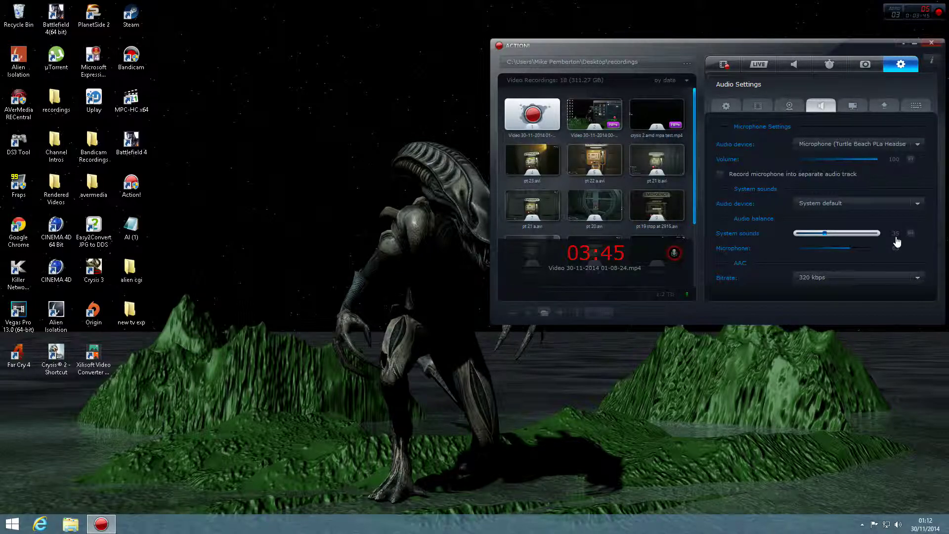
click(917, 280)
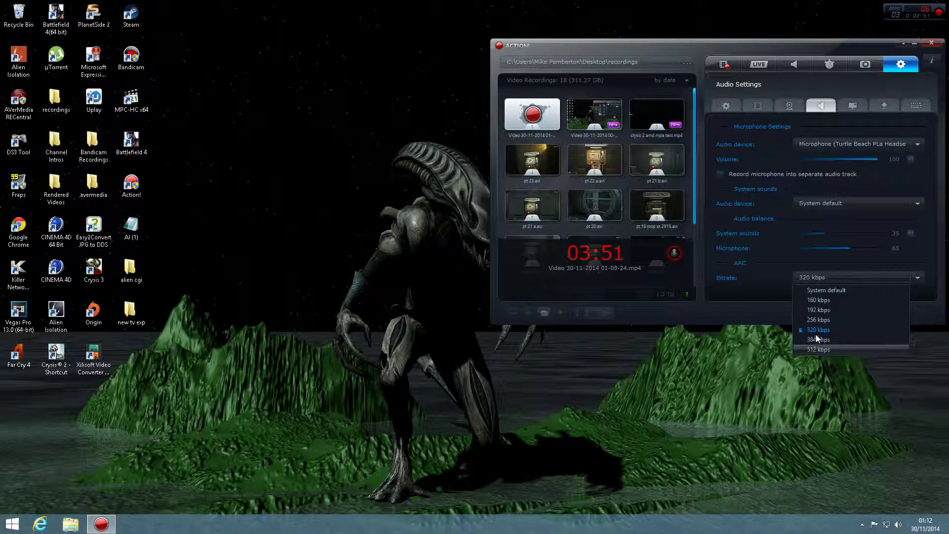
click(749, 315)
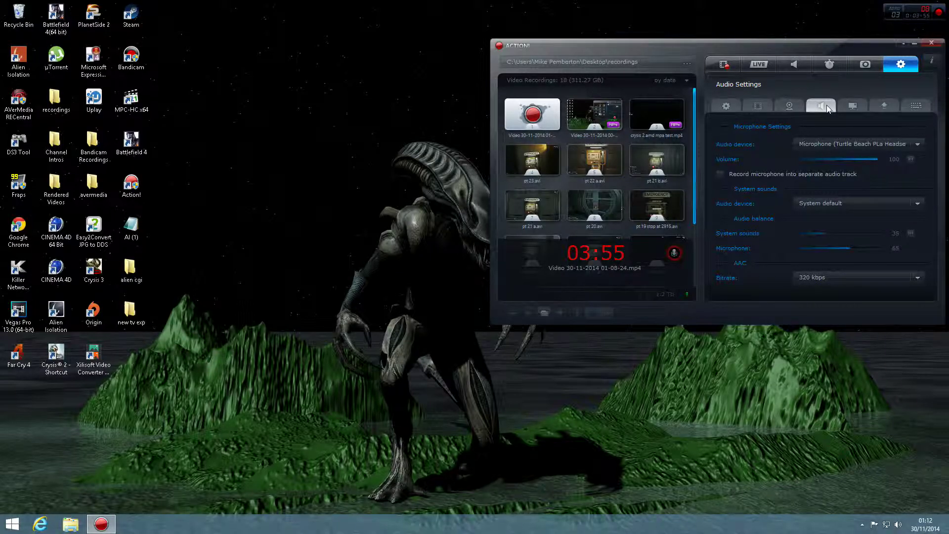
Step: Step through the Video, Audio, Benchmark, Screenshots and LIVE panels, then return to settings
click(724, 64)
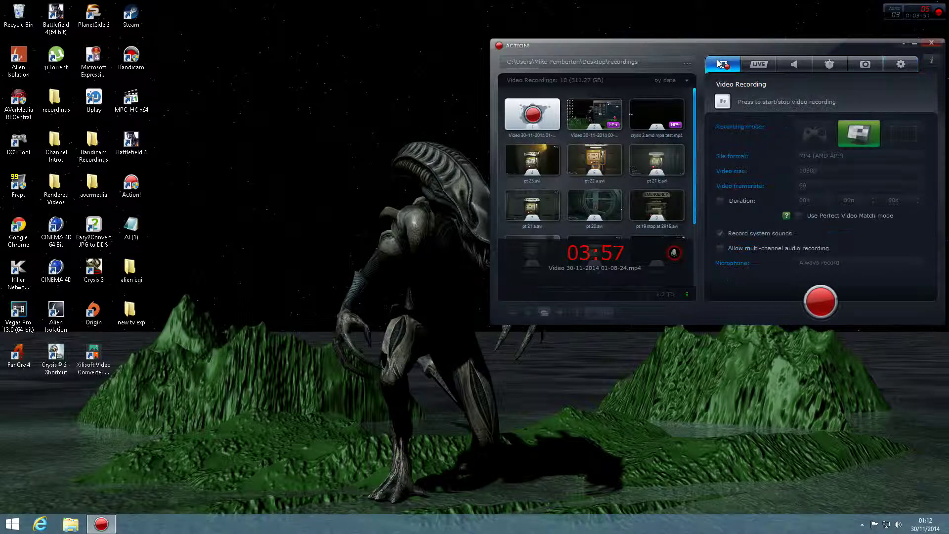
click(794, 65)
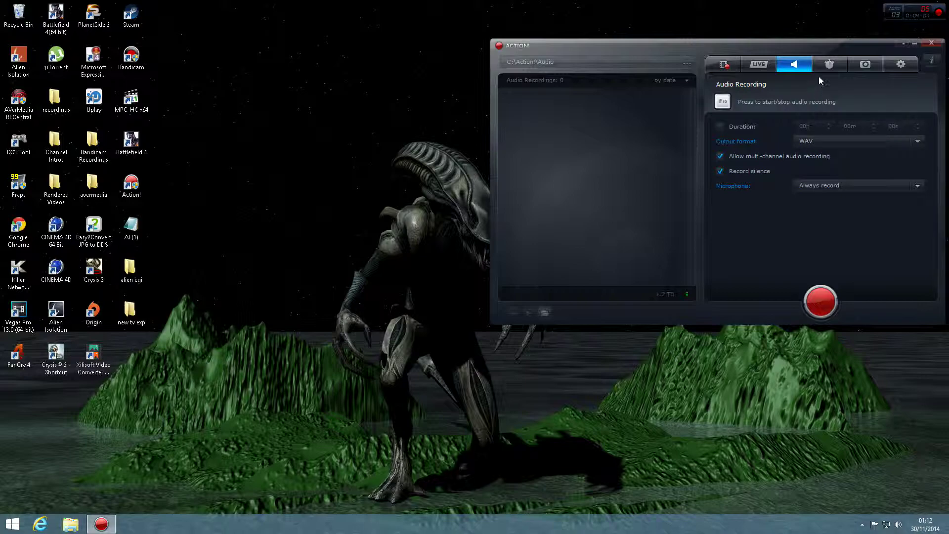
click(829, 63)
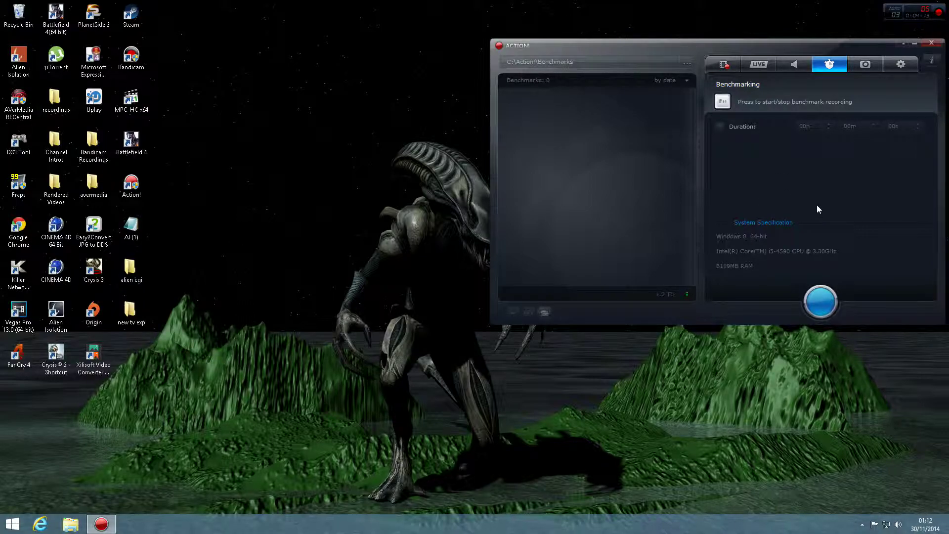
click(866, 65)
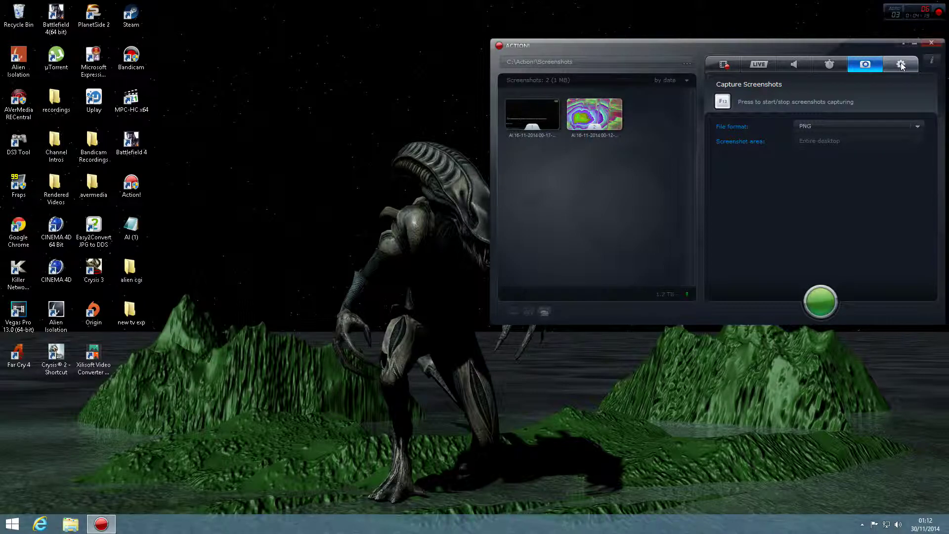
click(758, 65)
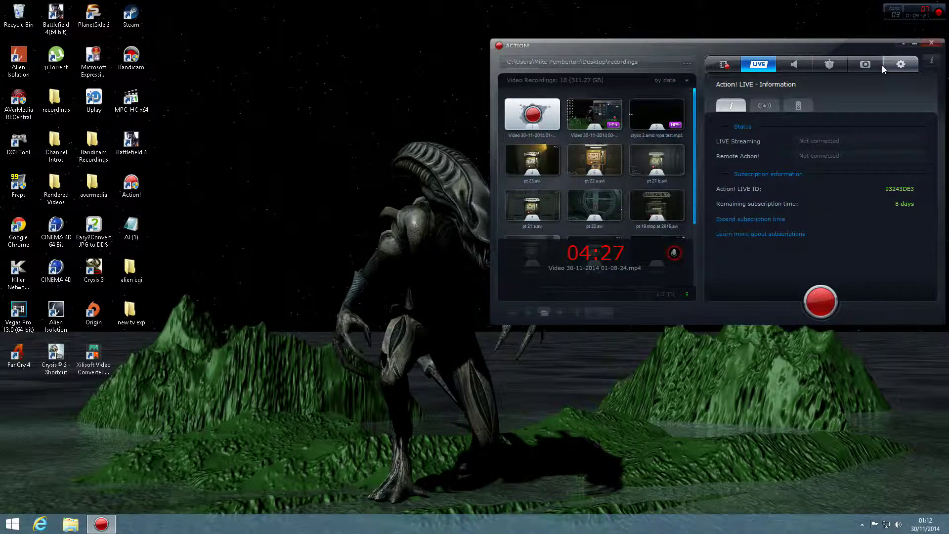
click(903, 66)
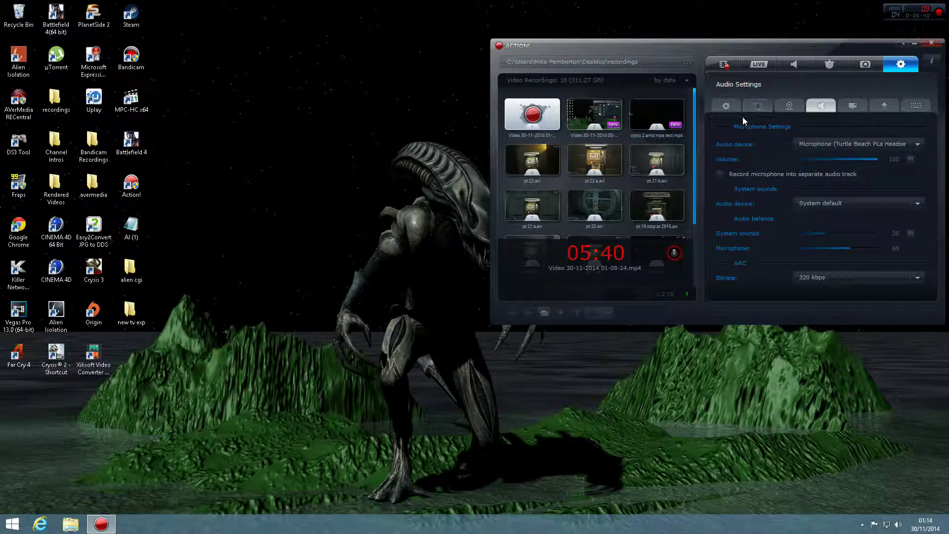
Step: Return to the Video Recording panel showing MP4, 1080p, 60 fps
click(725, 64)
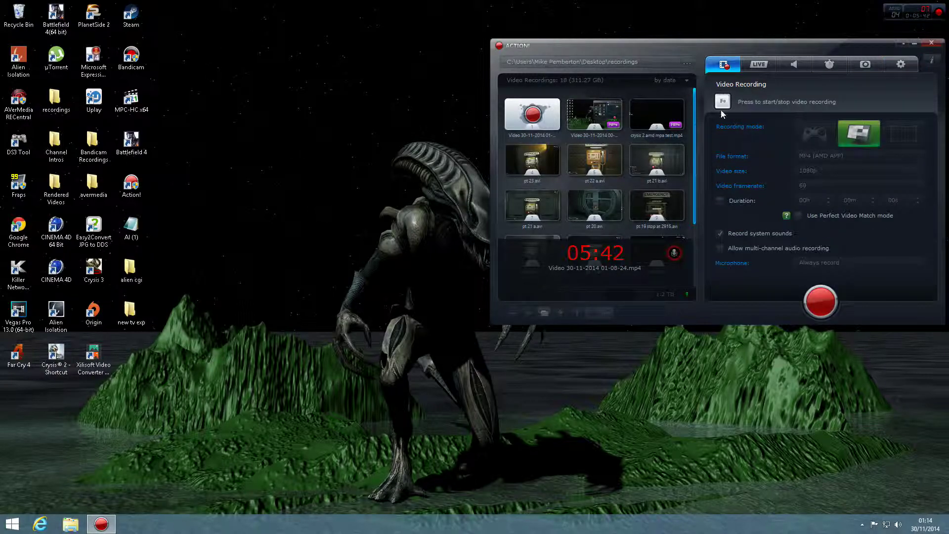